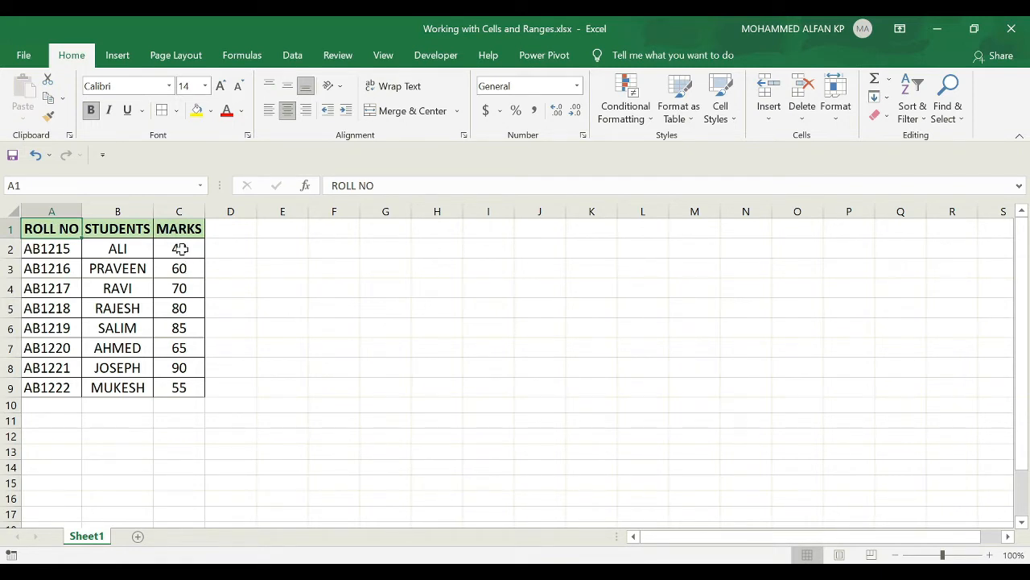
pyautogui.moveTo(180, 251); pyautogui.dragTo(180, 390)
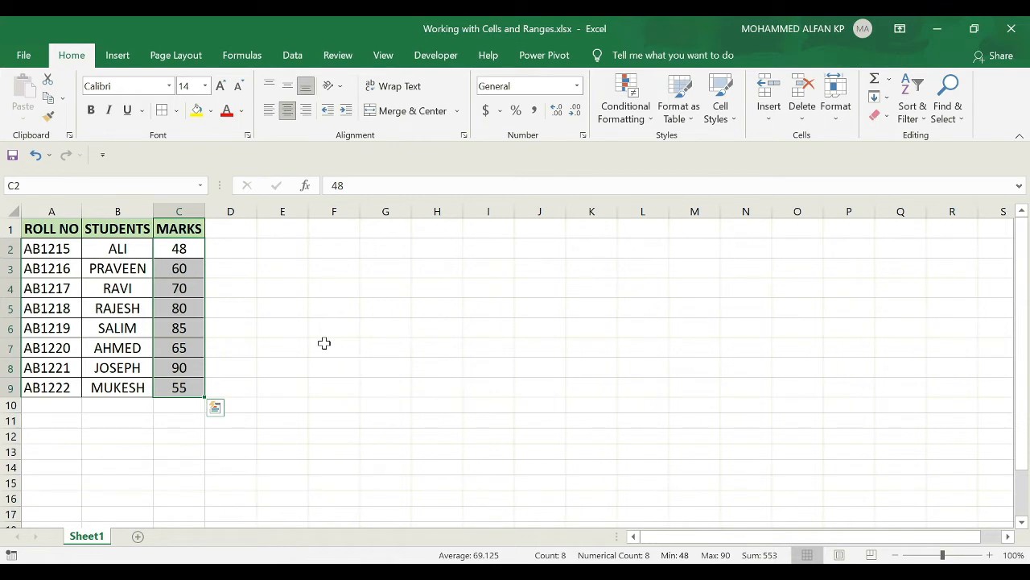
pyautogui.click(325, 343)
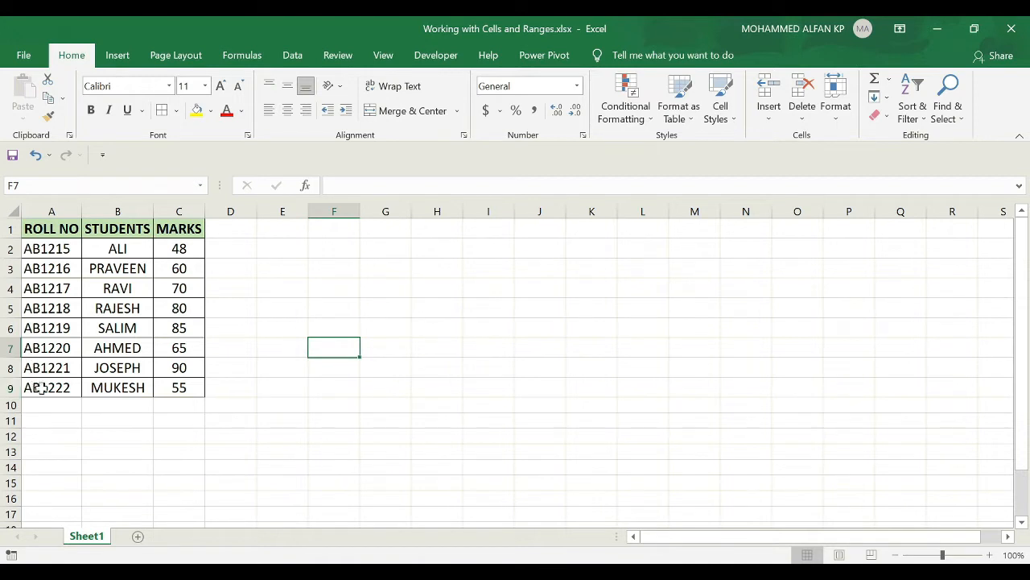
pyautogui.hotkey('ctrl', 'Home')
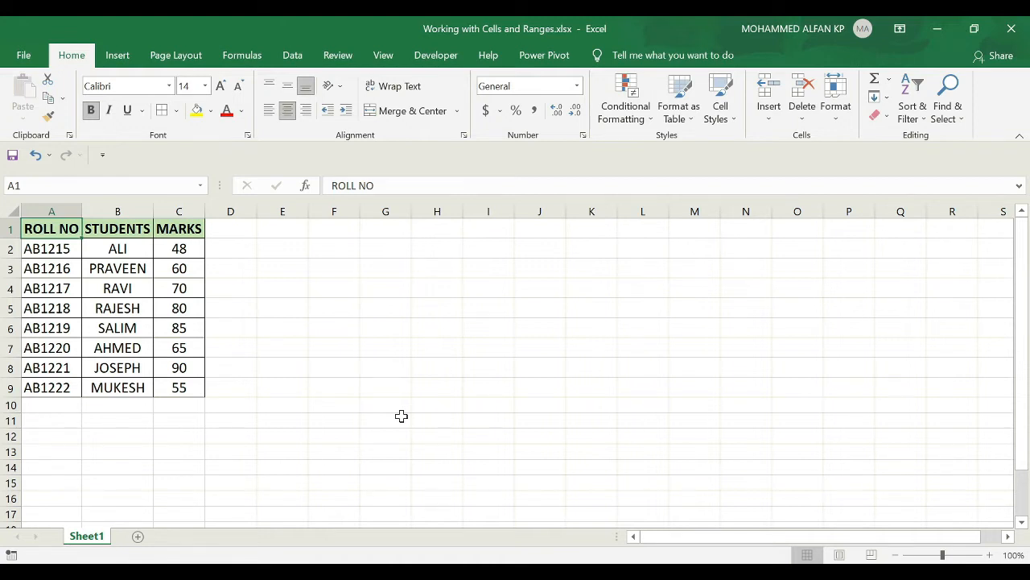
# - Select only the number constants in A1:C9 with Go To Special, excluding text, logicals and errors
pyautogui.moveTo(35, 227); pyautogui.dragTo(187, 386)
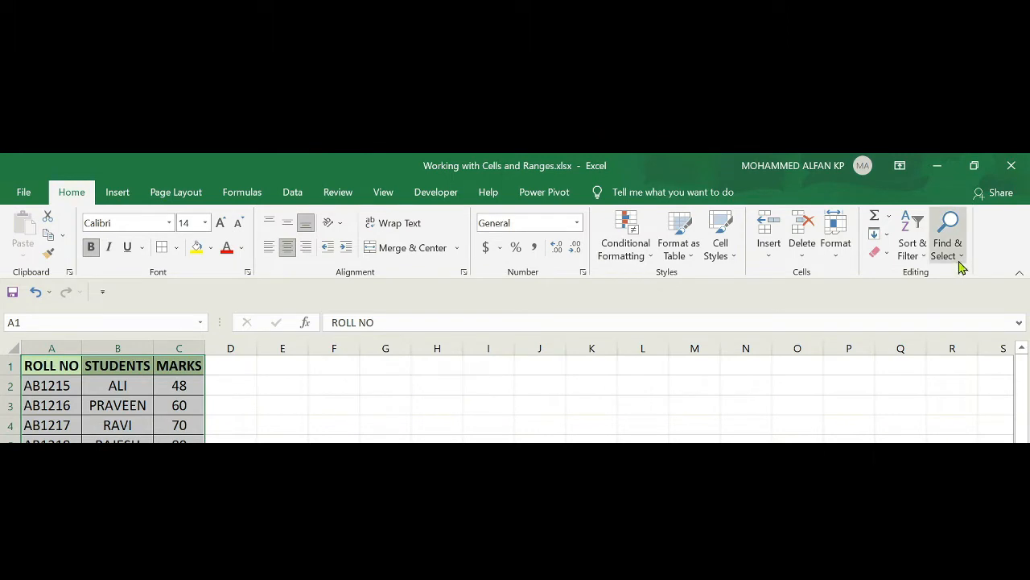
pyautogui.click(961, 262)
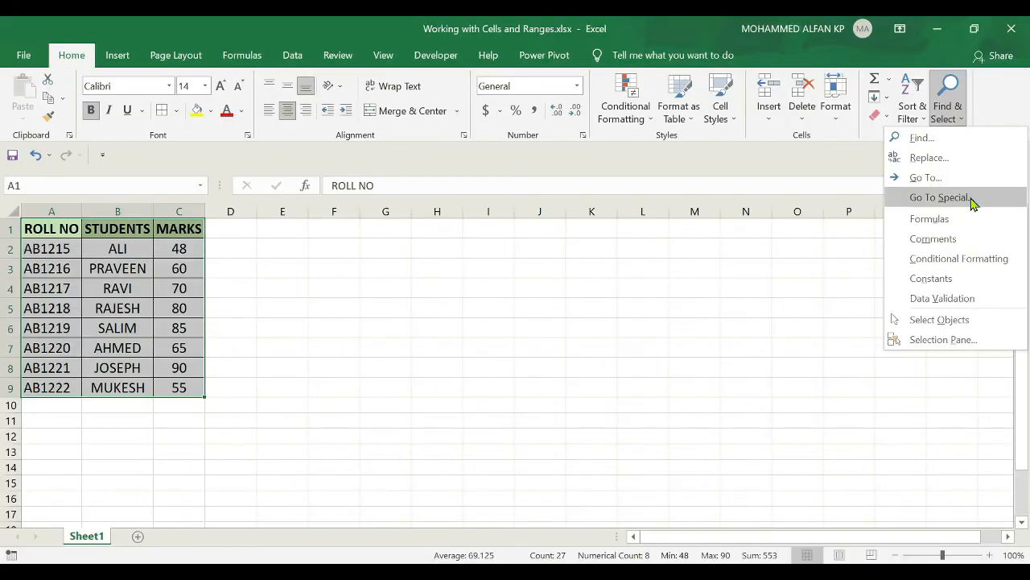
pyautogui.click(939, 197)
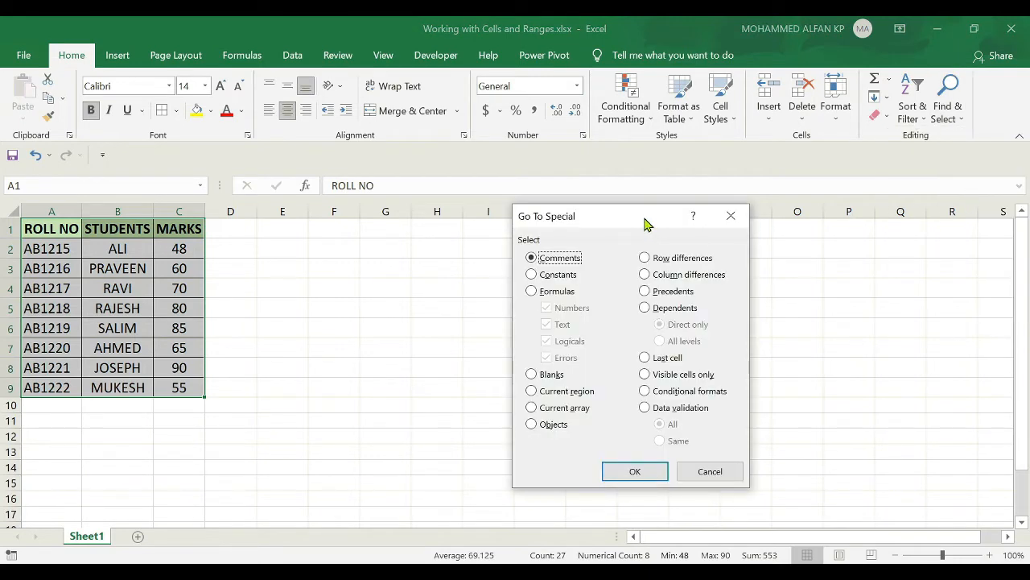
pyautogui.moveTo(644, 224); pyautogui.dragTo(633, 217)
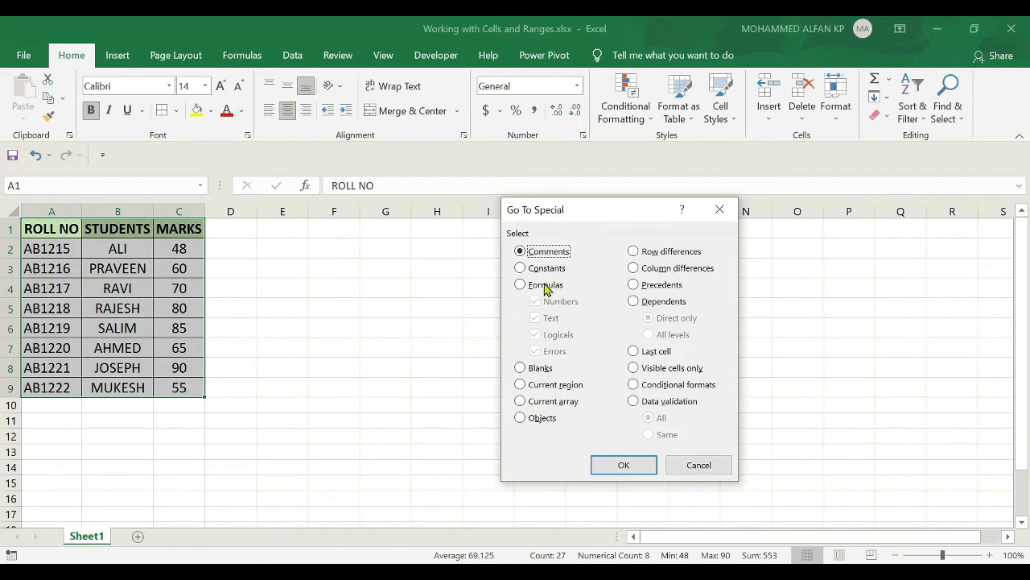
pyautogui.click(520, 269)
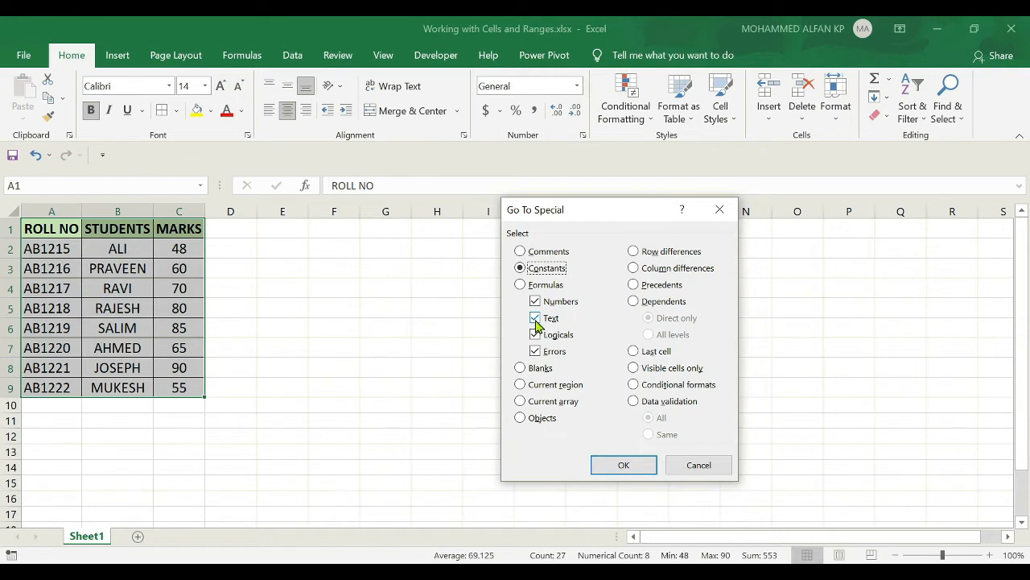
pyautogui.click(538, 322)
pyautogui.click(536, 336)
pyautogui.click(536, 352)
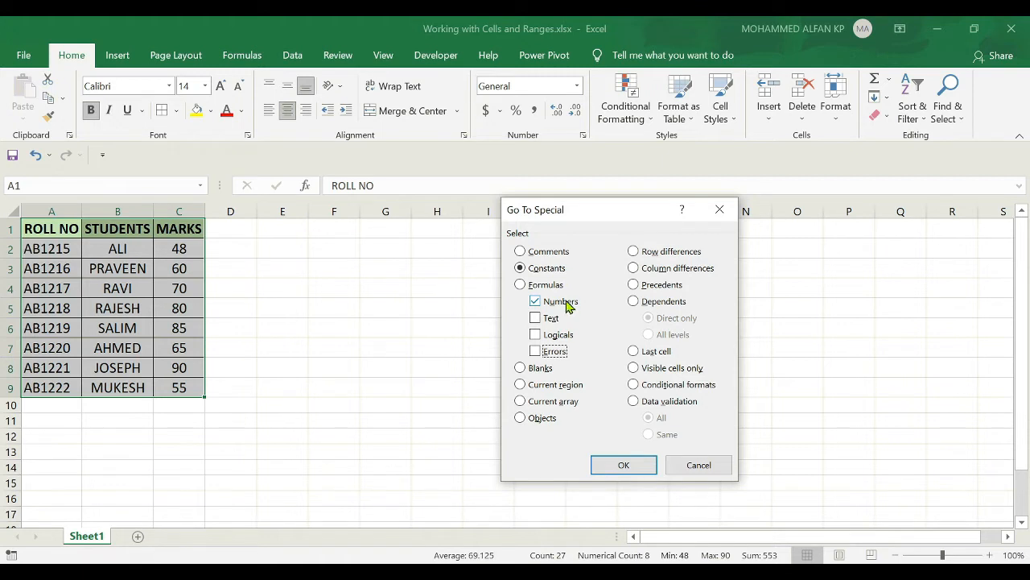
pyautogui.click(625, 467)
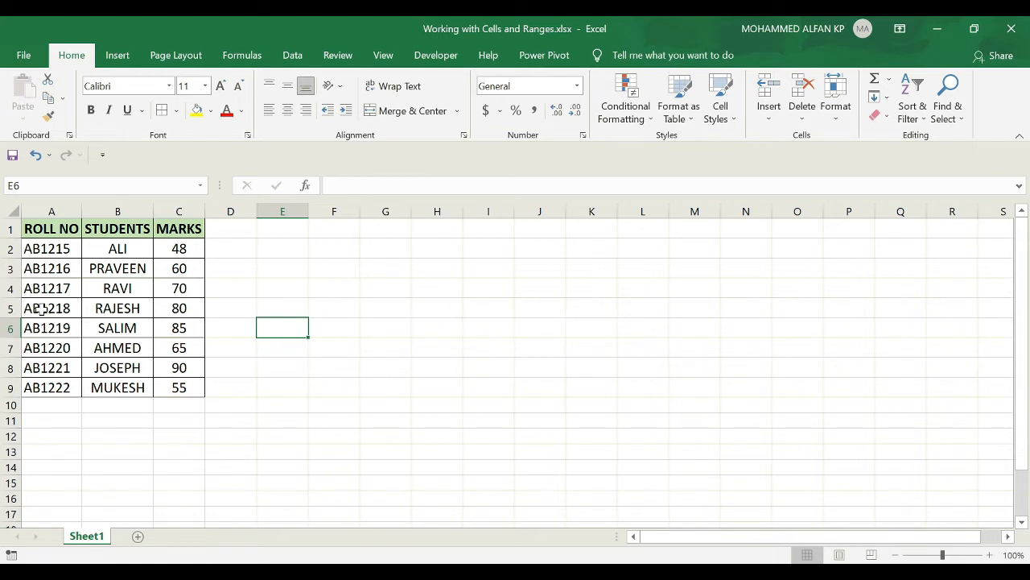
# - Replace the contents of A4 with 10, A8 with 12 and B7 with 2
pyautogui.press('Left')
pyautogui.press('Left')
pyautogui.press('Left')
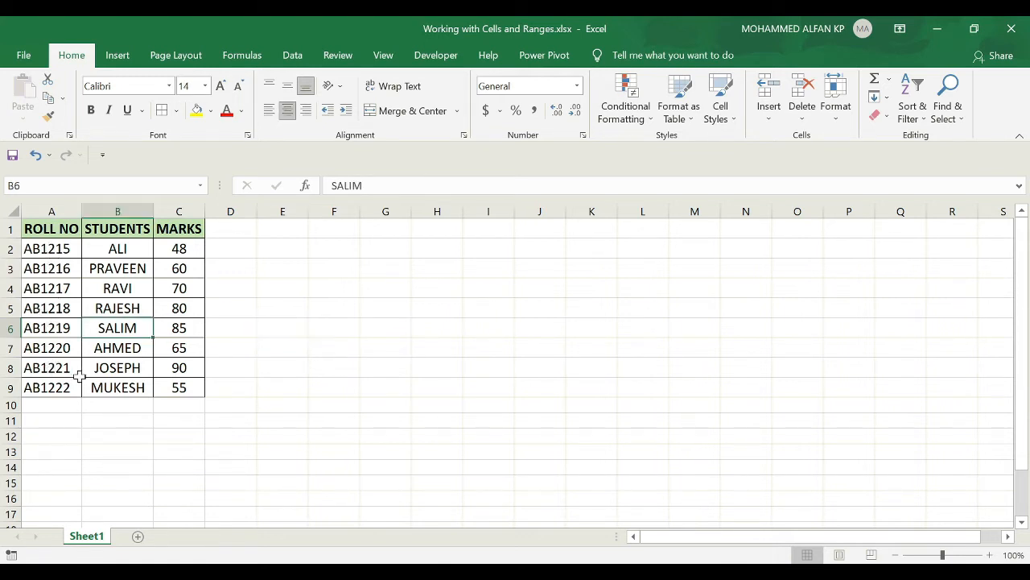
pyautogui.click(51, 288)
pyautogui.write('10')
pyautogui.press('Return')
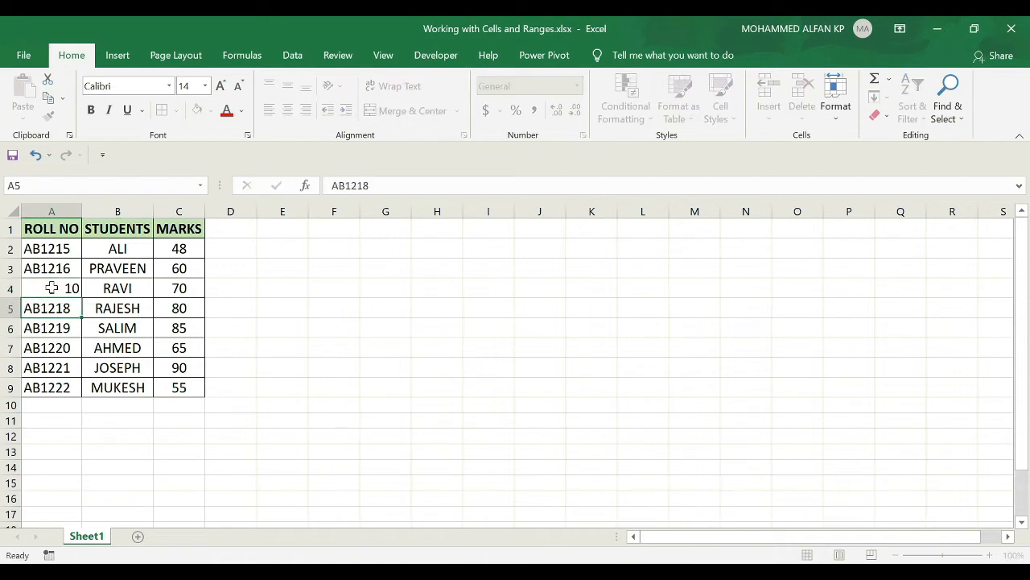
pyautogui.click(60, 368)
pyautogui.write('12')
pyautogui.press('Return')
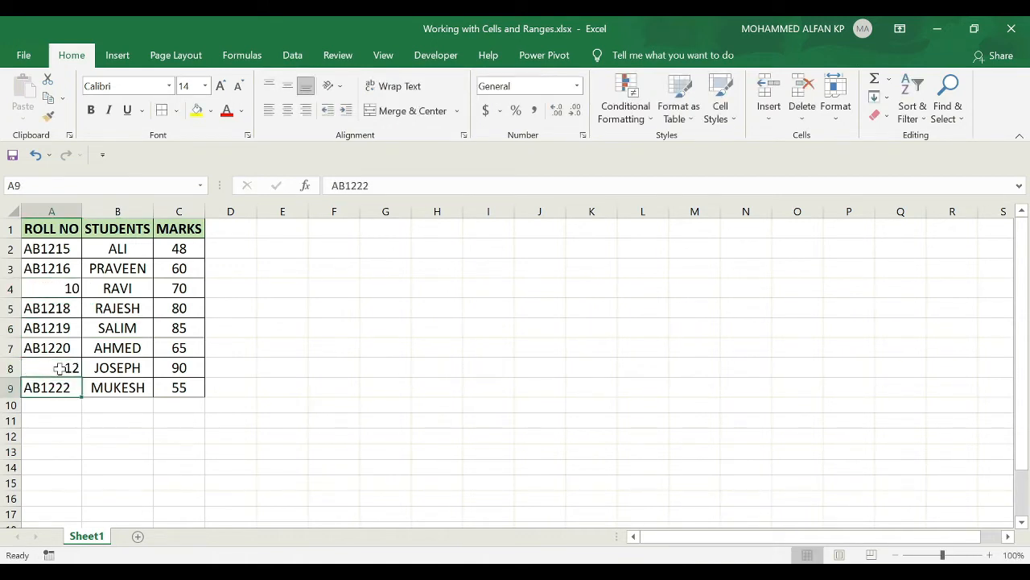
pyautogui.click(98, 349)
pyautogui.write('2')
pyautogui.press('Return')
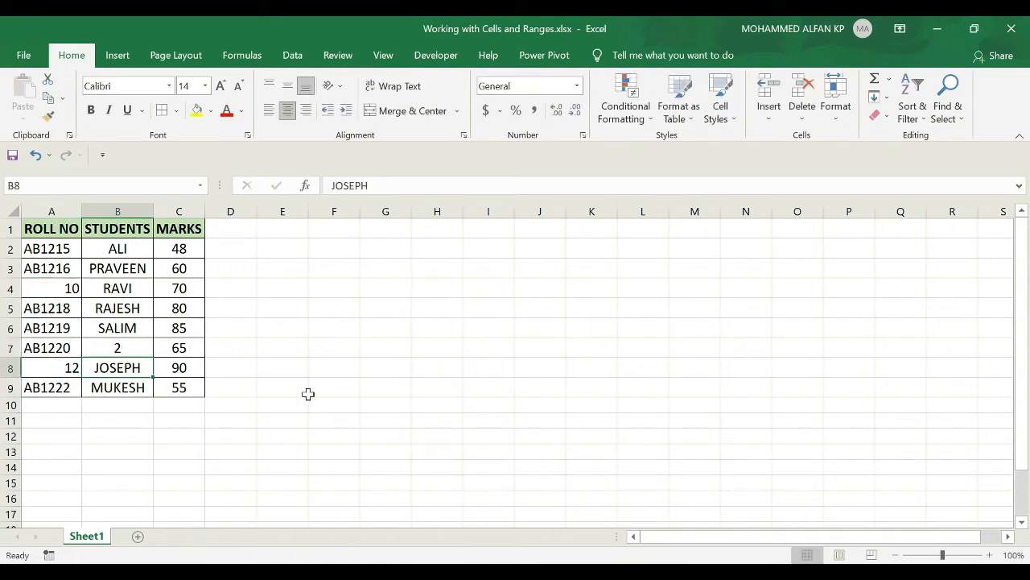
# - Pick out just the numeric constants in A1:C9 using Go To Special and fill those cells yellow
pyautogui.click(307, 393)
pyautogui.moveTo(76, 232); pyautogui.dragTo(171, 389)
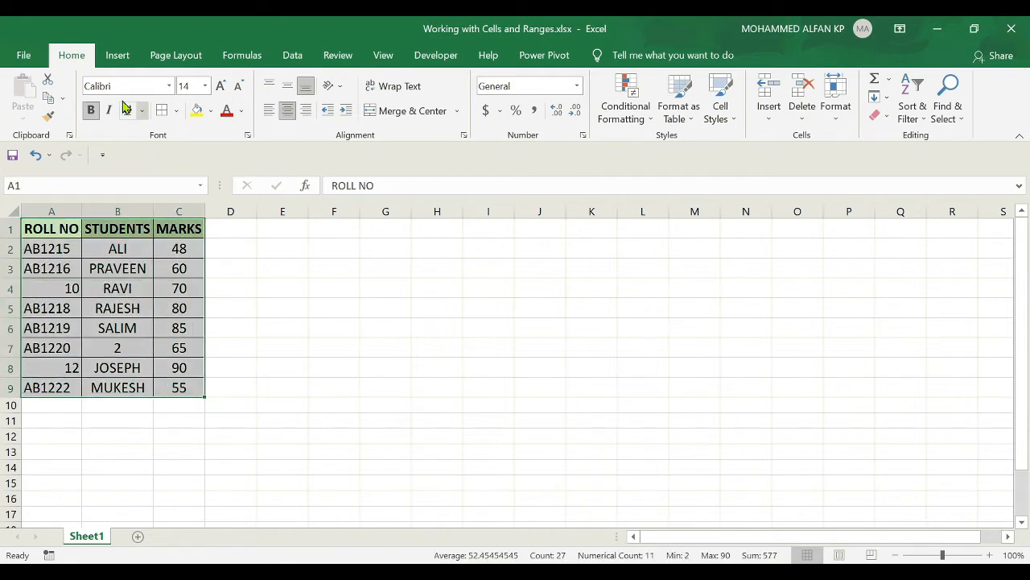
pyautogui.click(956, 120)
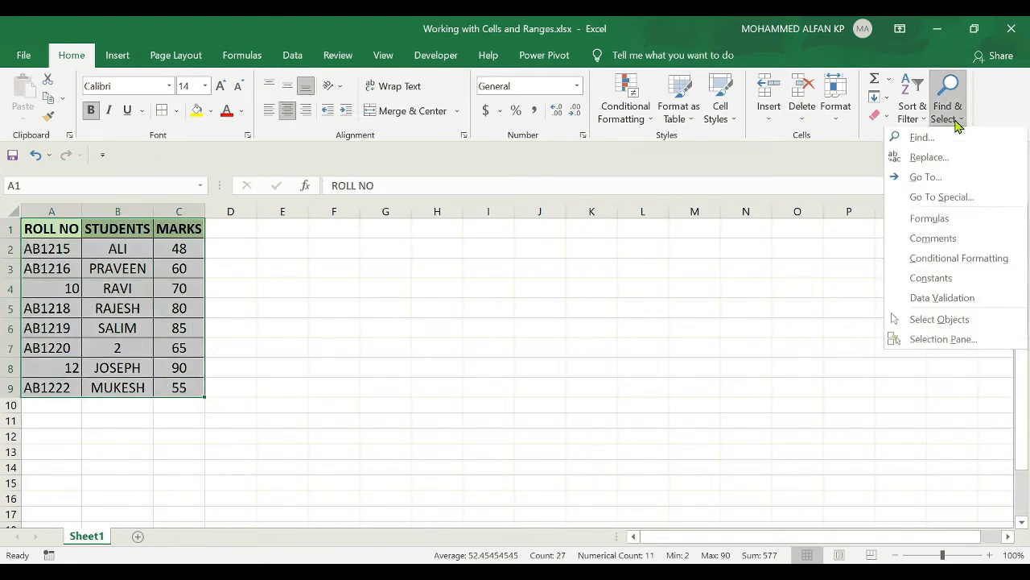
pyautogui.click(962, 198)
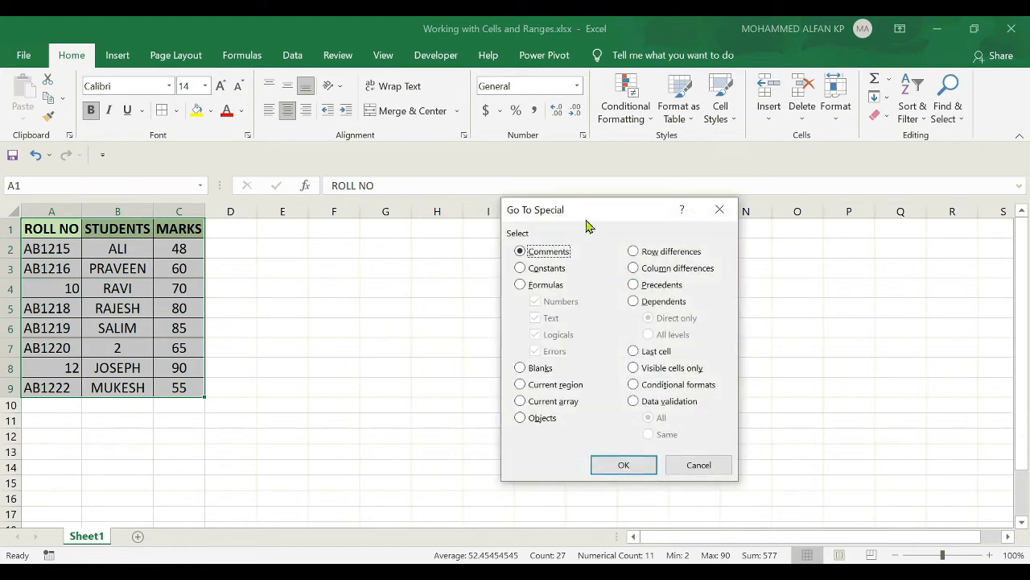
pyautogui.moveTo(586, 226); pyautogui.dragTo(625, 240)
pyautogui.click(558, 282)
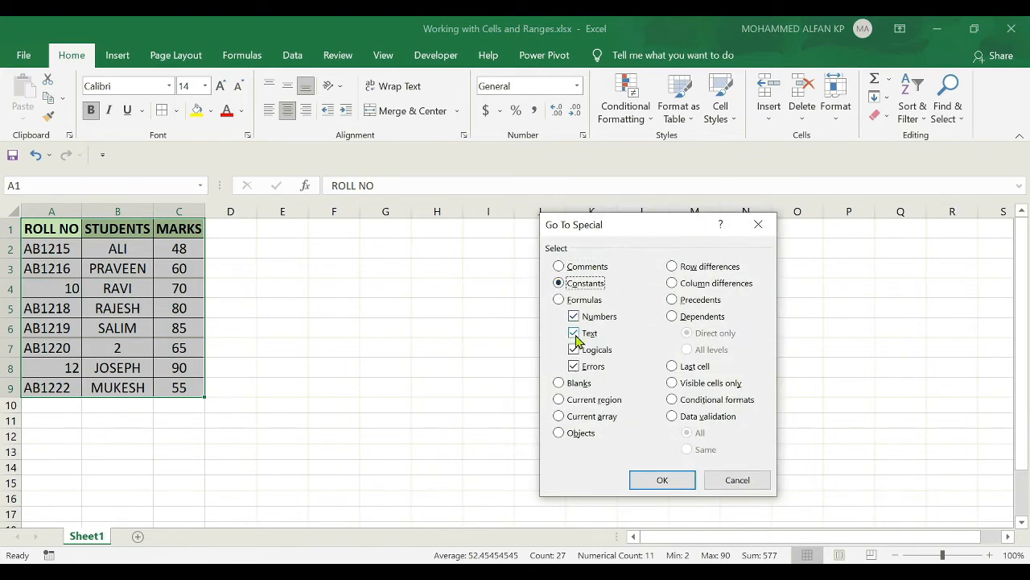
pyautogui.click(574, 333)
pyautogui.click(573, 349)
pyautogui.click(573, 365)
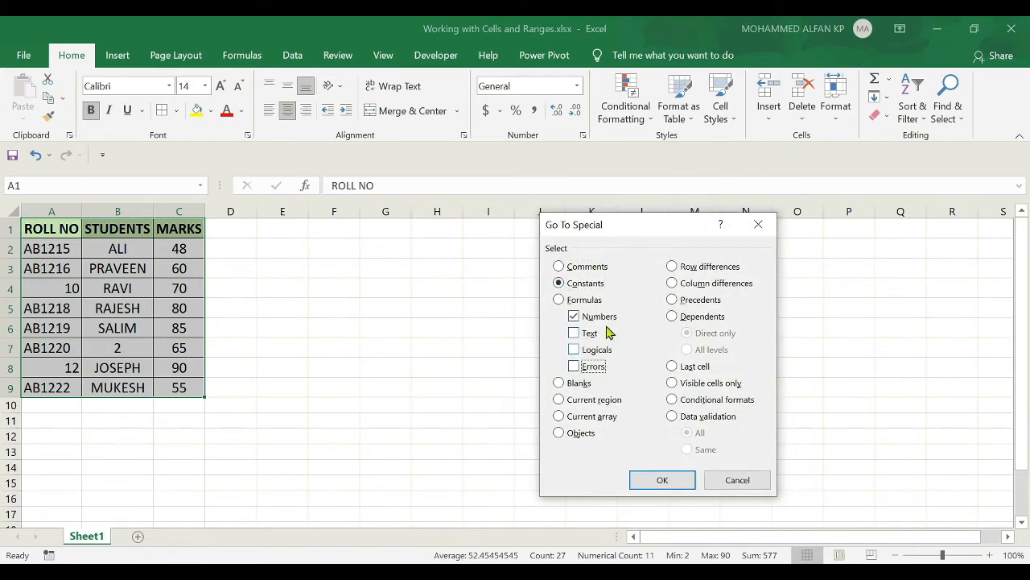
pyautogui.click(665, 480)
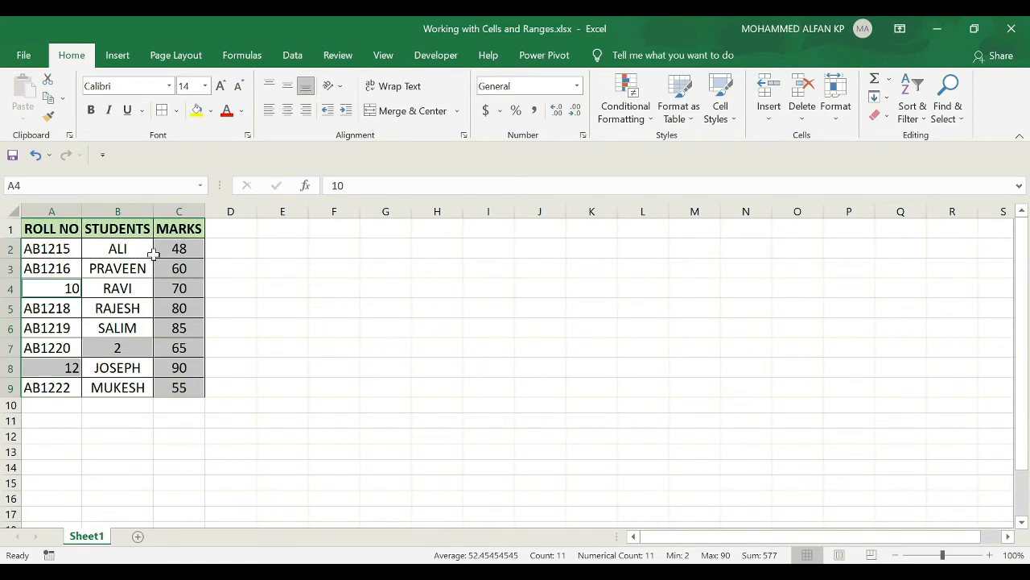
pyautogui.click(195, 118)
pyautogui.click(486, 344)
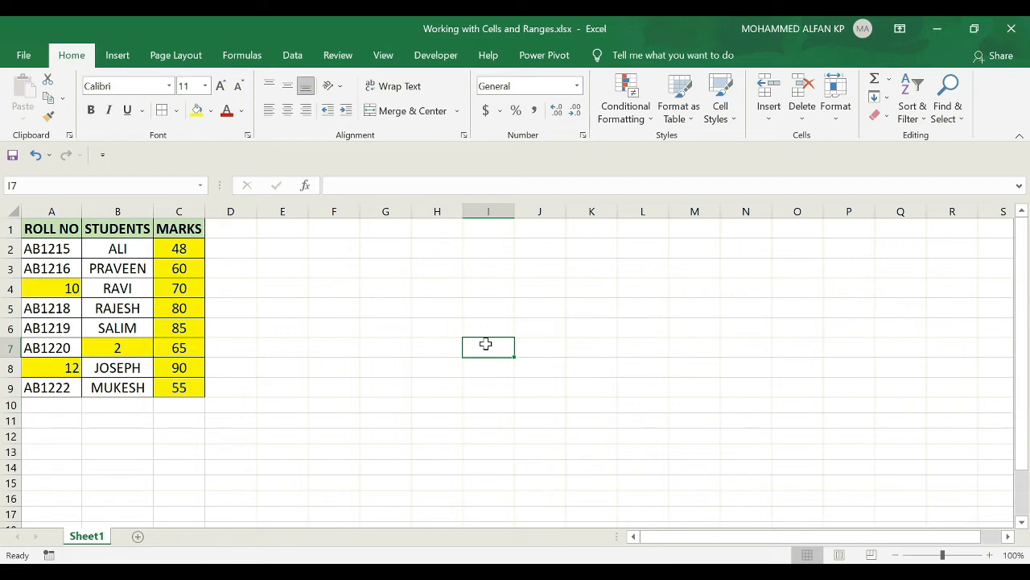
# - Undo the yellow fill and the three numbers entered in the Roll No and Students columns
pyautogui.hotkey('ctrl', 'z')
pyautogui.hotkey('ctrl', 'z')
pyautogui.hotkey('ctrl', 'z')
pyautogui.hotkey('ctrl', 'z')
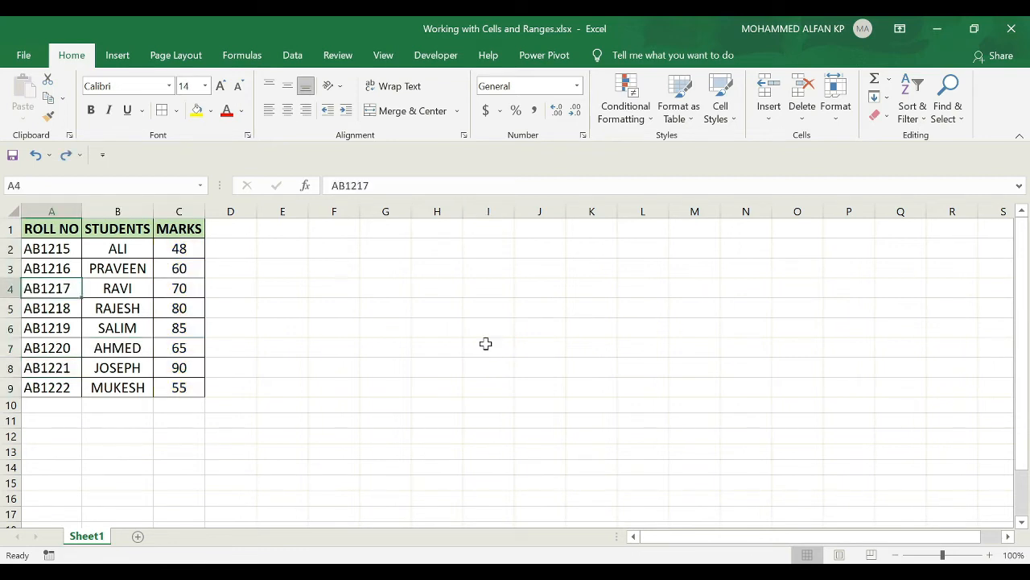
pyautogui.click(486, 343)
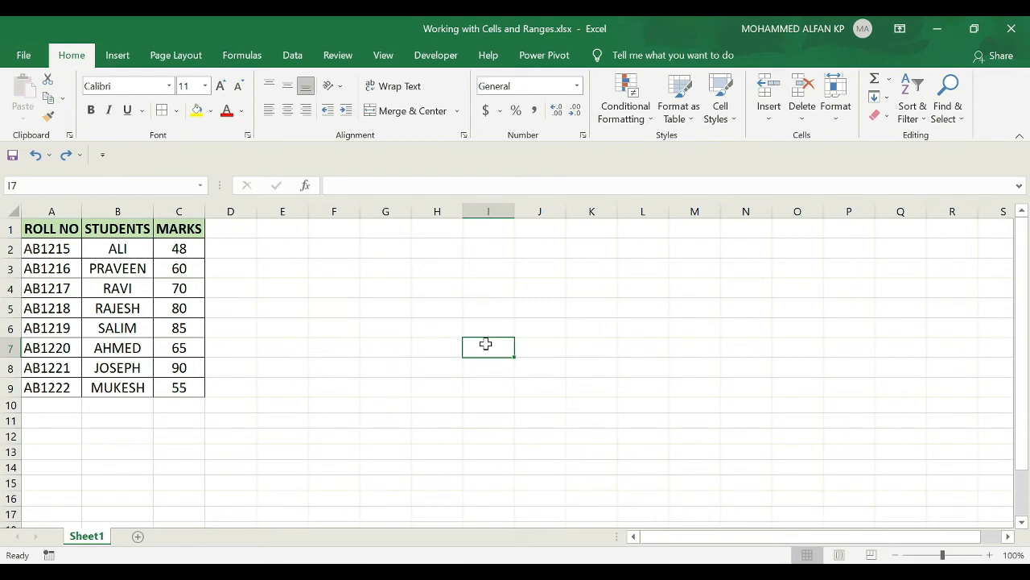
# - Clear the contents of cells B5 and B8 in the Students column
pyautogui.click(127, 310)
pyautogui.press('Delete')
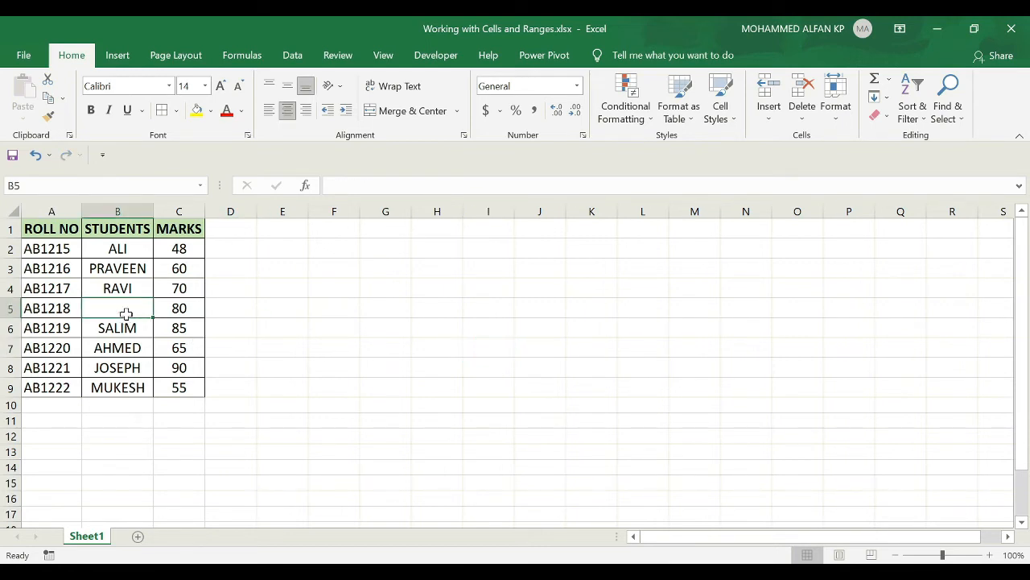
pyautogui.press('Down')
pyautogui.press('Down')
pyautogui.press('Down')
pyautogui.press('Down')
pyautogui.press('Up')
pyautogui.press('Delete')
# - Clear the roll number in A5 and the mark in C4
pyautogui.press('Up')
pyautogui.press('Left')
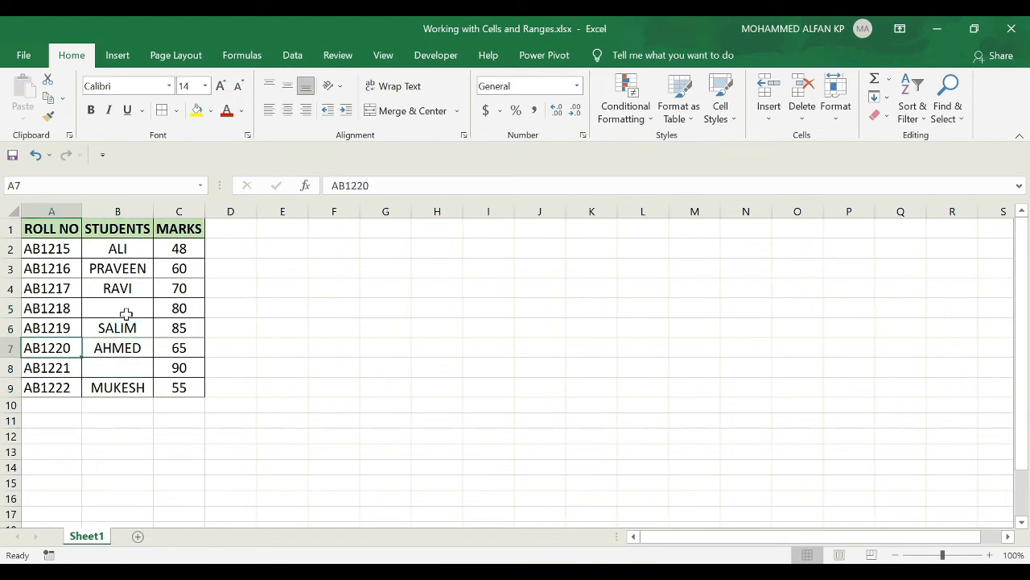
pyautogui.press('Up')
pyautogui.press('Up')
pyautogui.press('Delete')
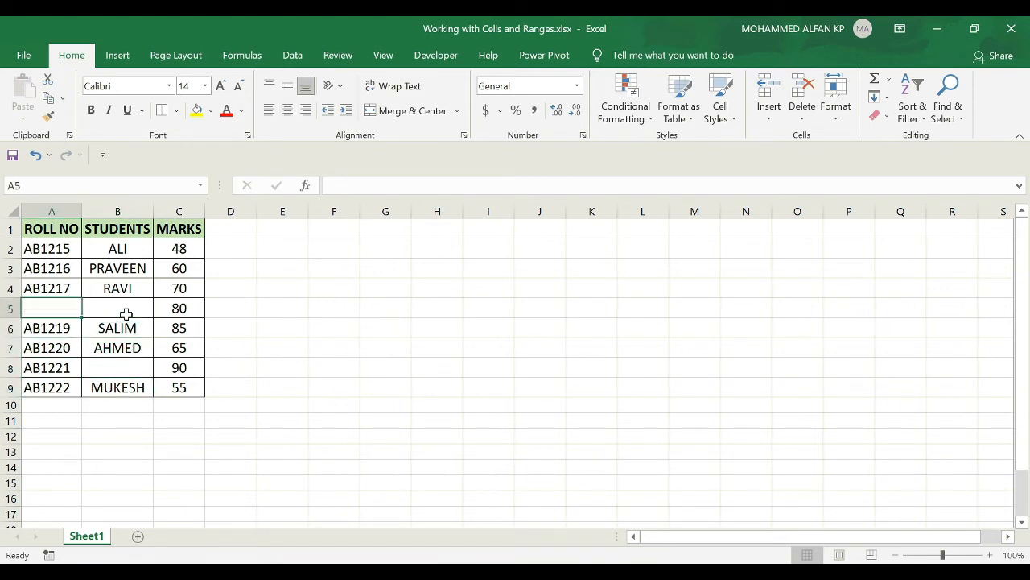
pyautogui.click(175, 287)
pyautogui.press('Delete')
pyautogui.click(354, 425)
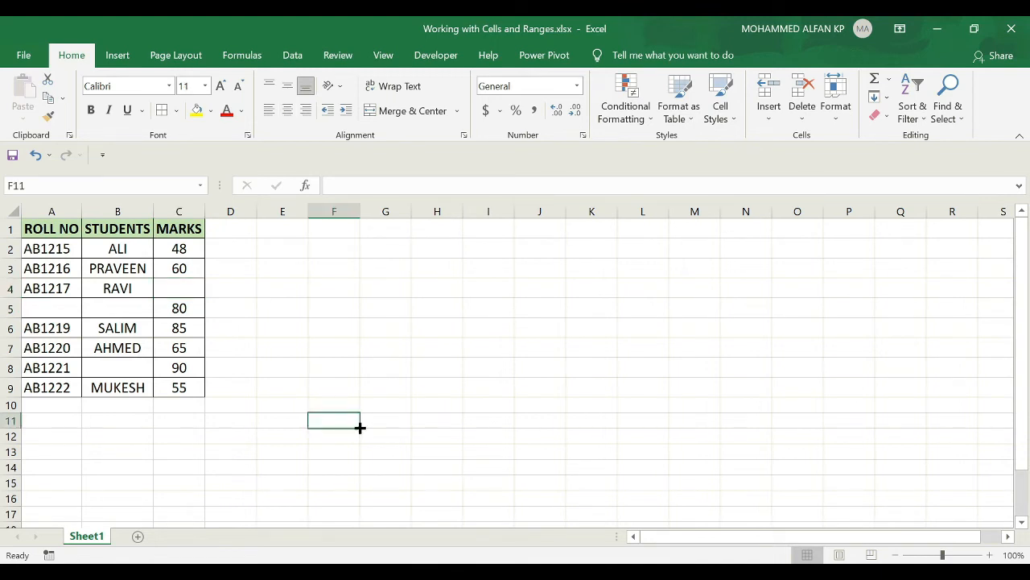
# - Select the blank cells in A1:C9 with Go To Special and fill them with the theme orange
pyautogui.moveTo(49, 229); pyautogui.dragTo(180, 385)
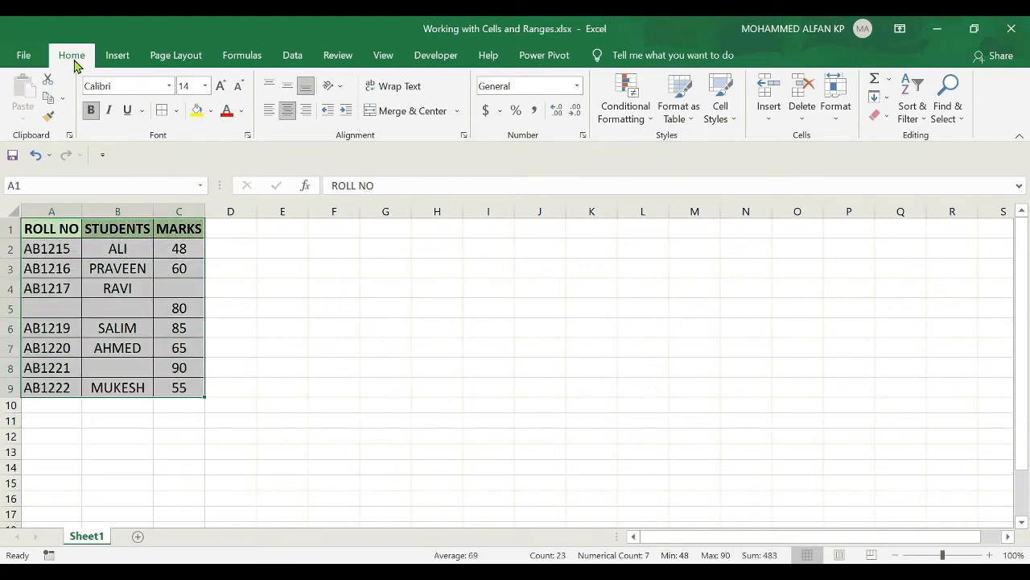
pyautogui.click(961, 124)
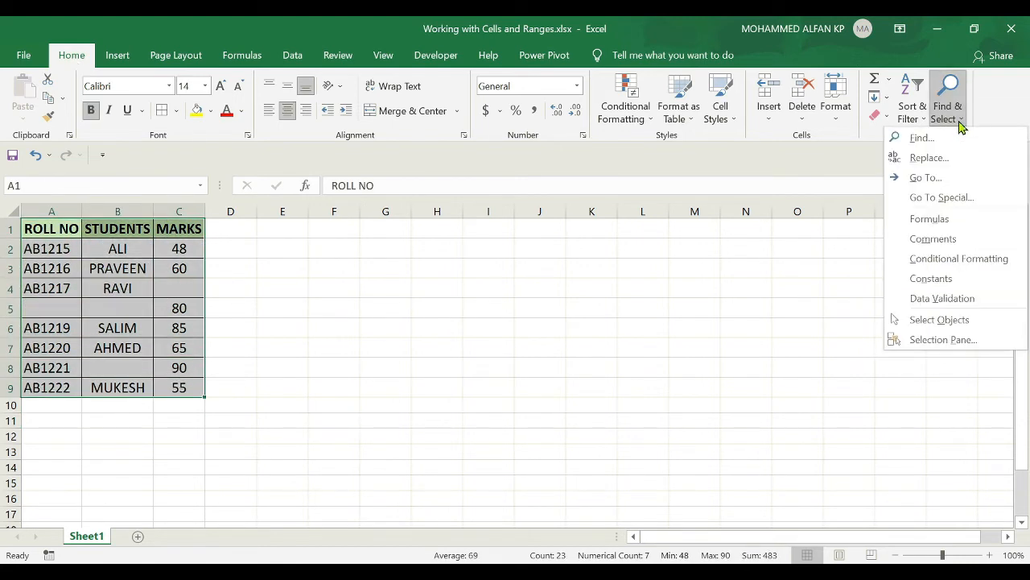
pyautogui.click(944, 198)
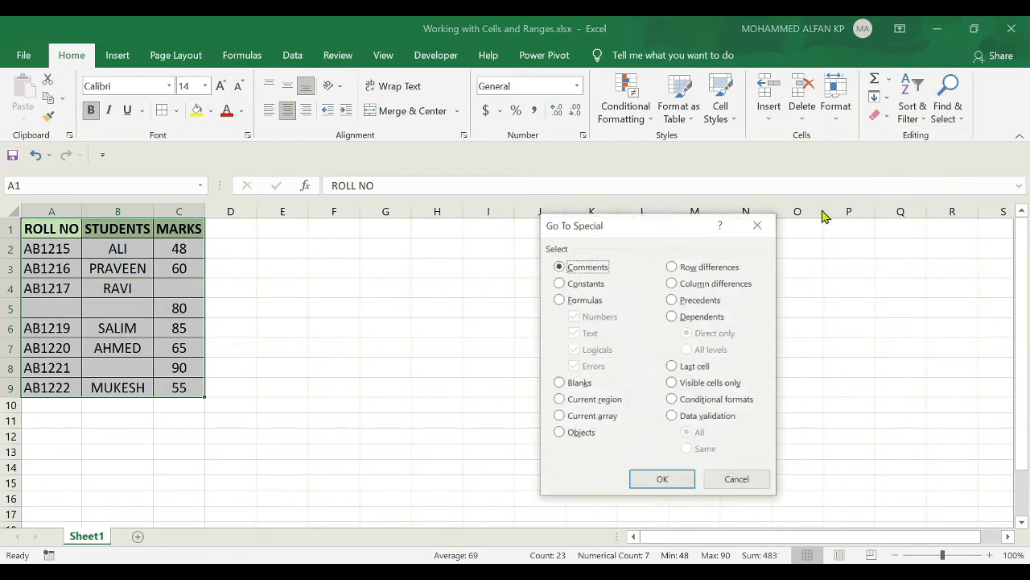
pyautogui.moveTo(610, 233); pyautogui.dragTo(645, 225)
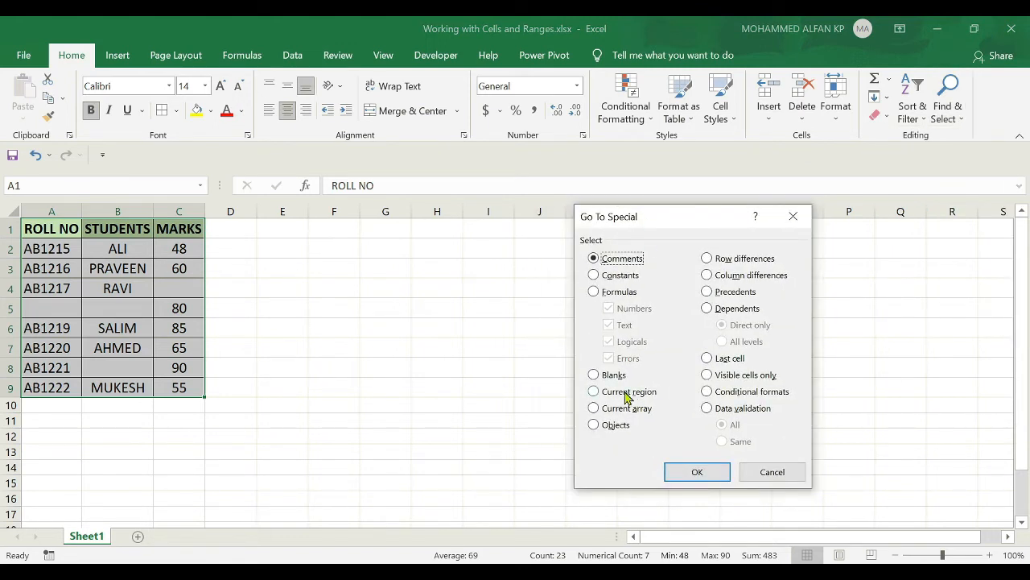
pyautogui.click(594, 374)
pyautogui.click(697, 472)
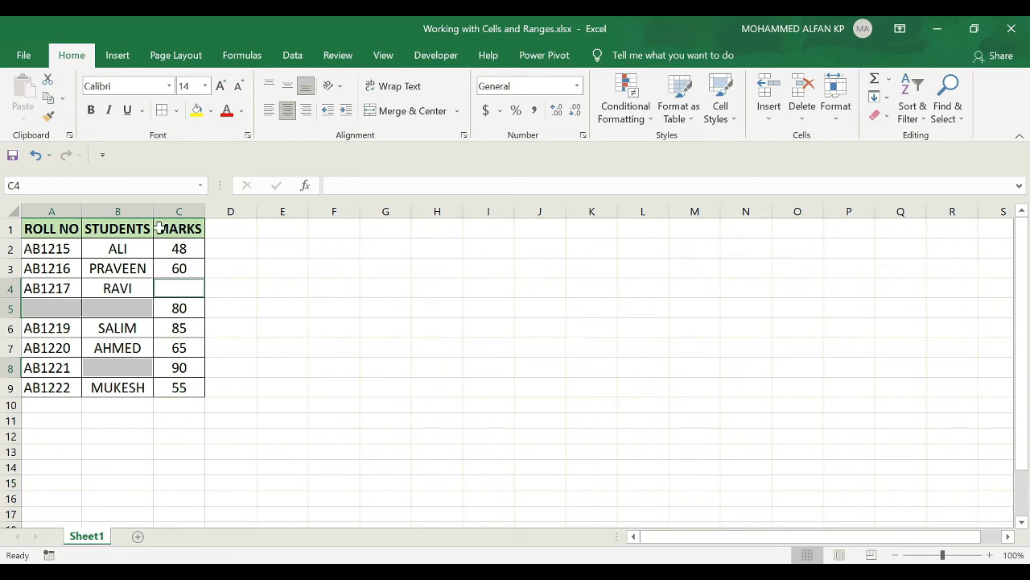
pyautogui.click(211, 112)
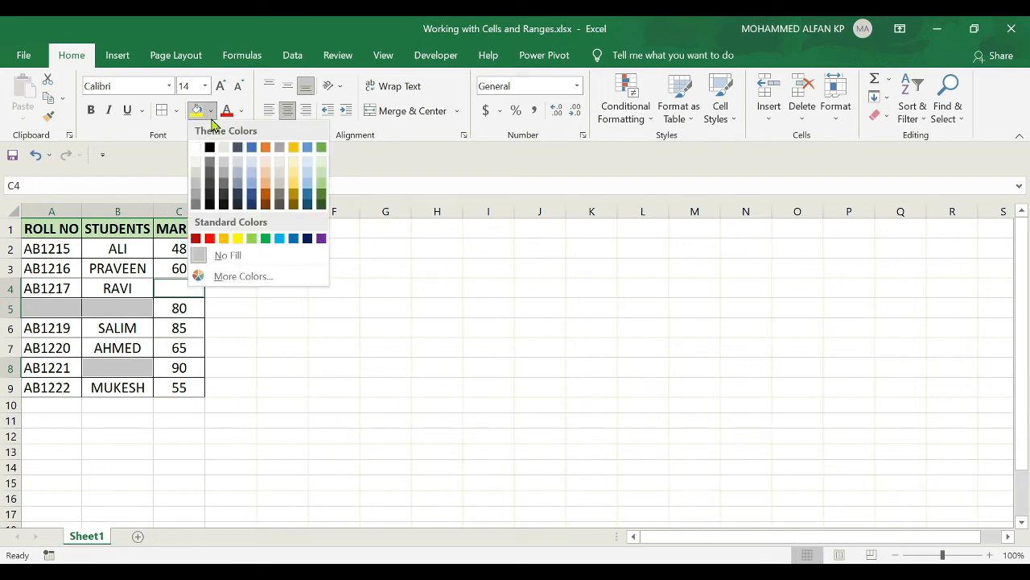
pyautogui.click(267, 148)
pyautogui.click(513, 366)
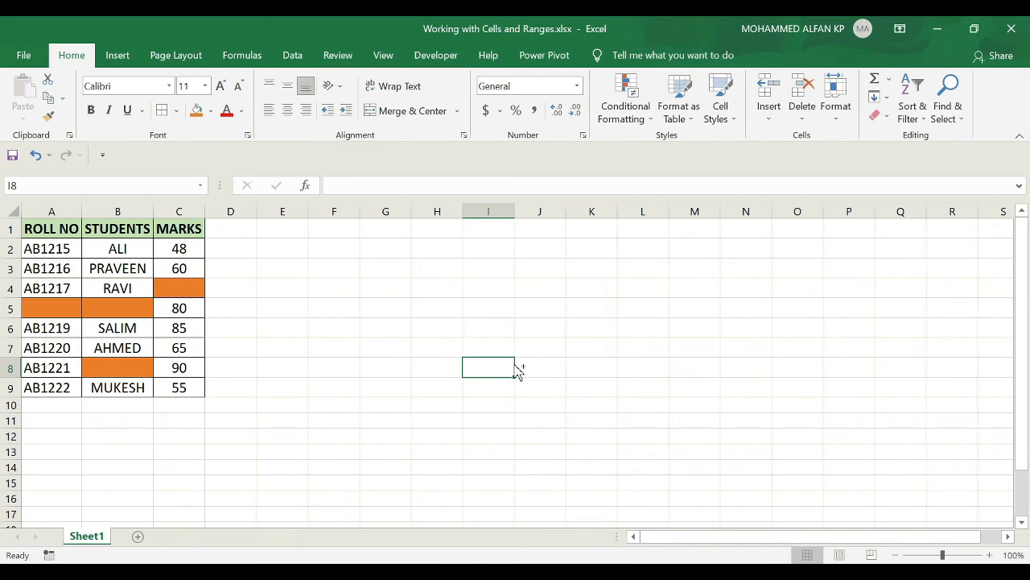
# - Undo the orange fill and the four cleared cells in the student table
pyautogui.hotkey('ctrl', 'z')
pyautogui.hotkey('ctrl', 'z')
pyautogui.hotkey('ctrl', 'z')
pyautogui.hotkey('ctrl', 'z')
pyautogui.hotkey('ctrl', 'z')
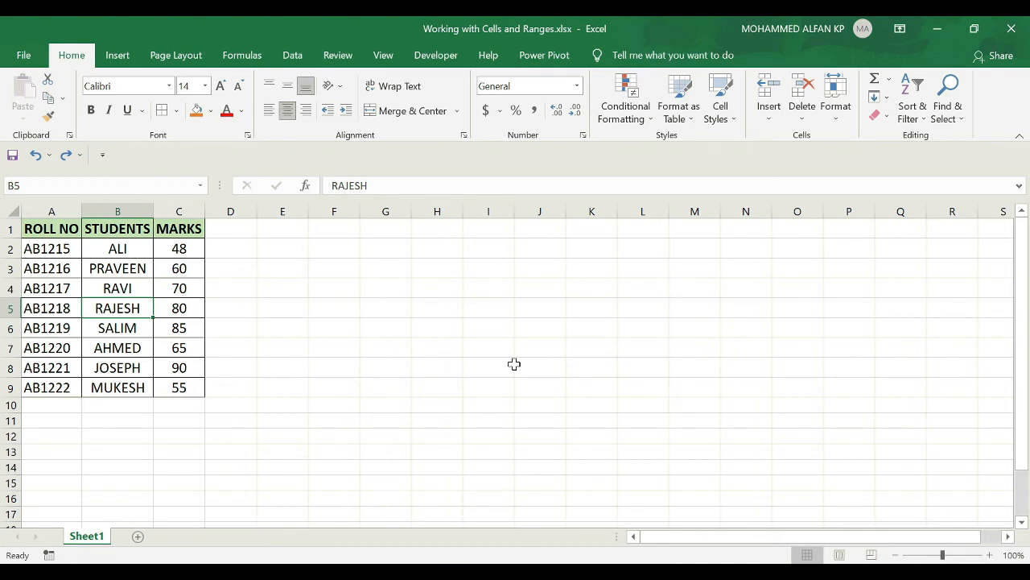
# - Enter the formula =B2*C2 in D2 and fill it down through D9
pyautogui.click(216, 248)
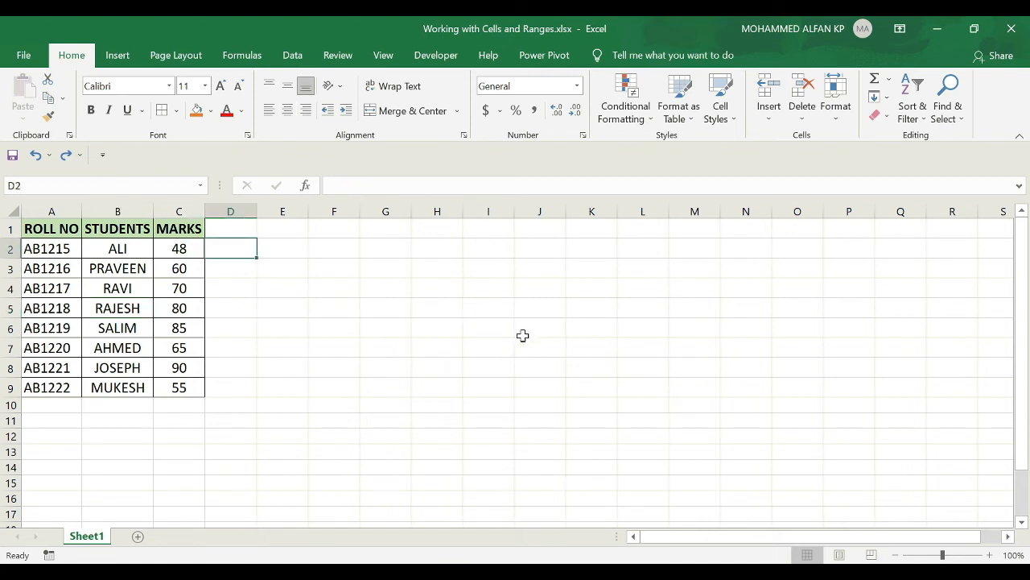
pyautogui.write('=')
pyautogui.press('Left')
pyautogui.press('Left')
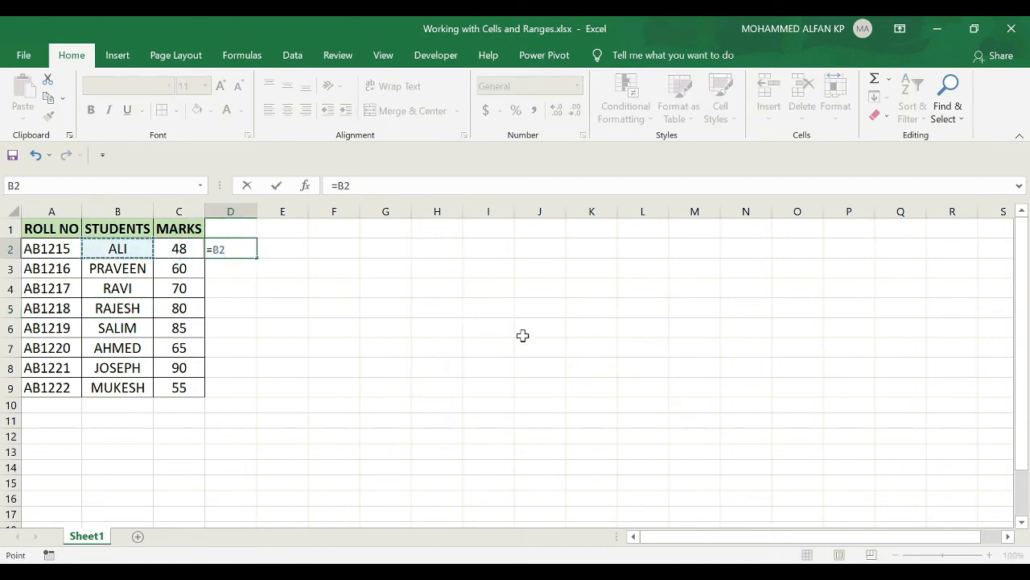
pyautogui.write('*')
pyautogui.press('Left')
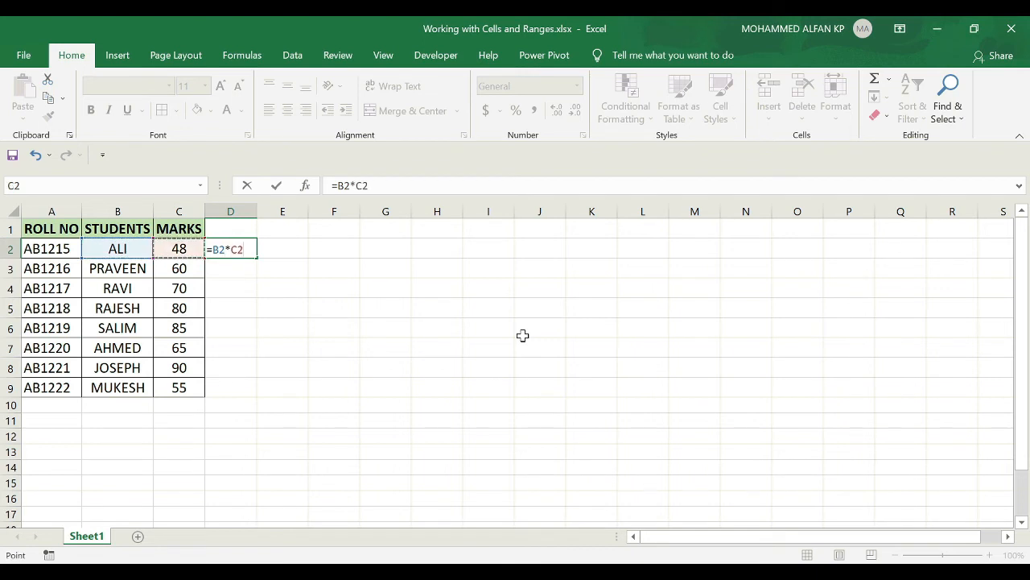
pyautogui.press('Return')
pyautogui.moveTo(260, 277); pyautogui.dragTo(263, 394)
# - Copy the formula from D5 into B5 of the Students column
pyautogui.click(238, 306)
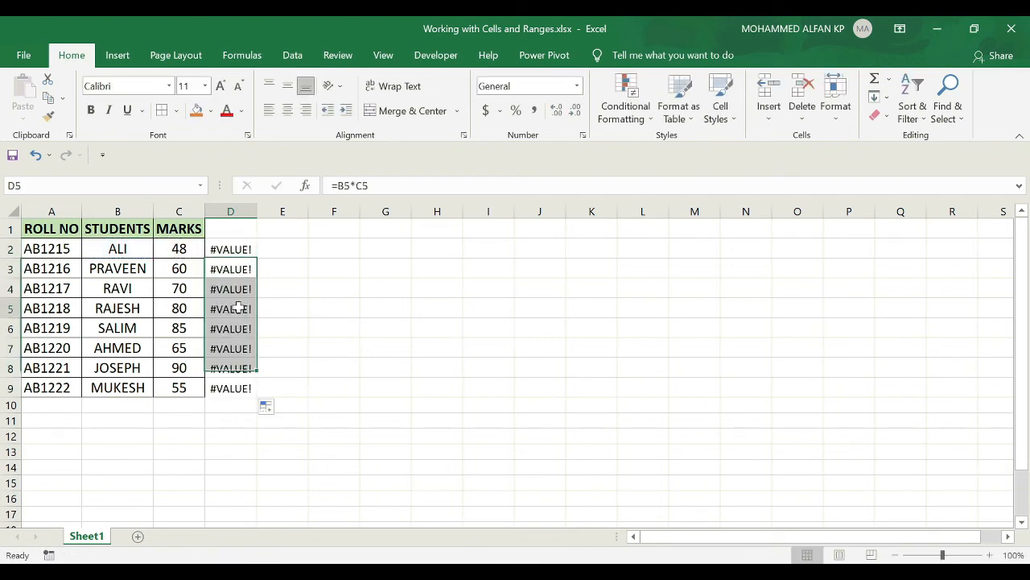
pyautogui.hotkey('ctrl', 'c')
pyautogui.click(142, 307)
pyautogui.hotkey('ctrl', 'v')
pyautogui.click(456, 420)
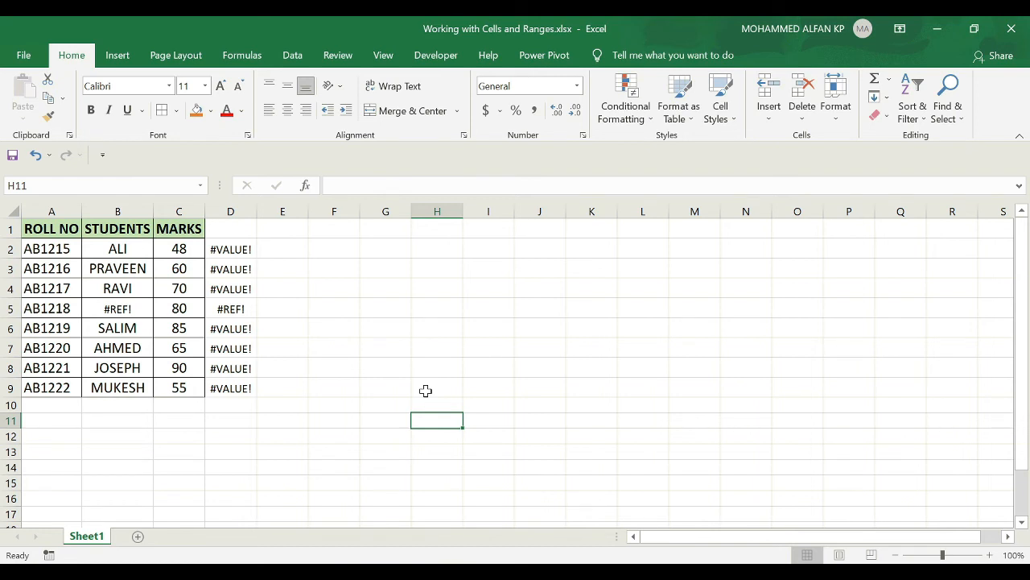
# - Select only the formula cells with errors in A1:D9 using Go To Special and fill them with orange
pyautogui.moveTo(41, 229); pyautogui.dragTo(239, 388)
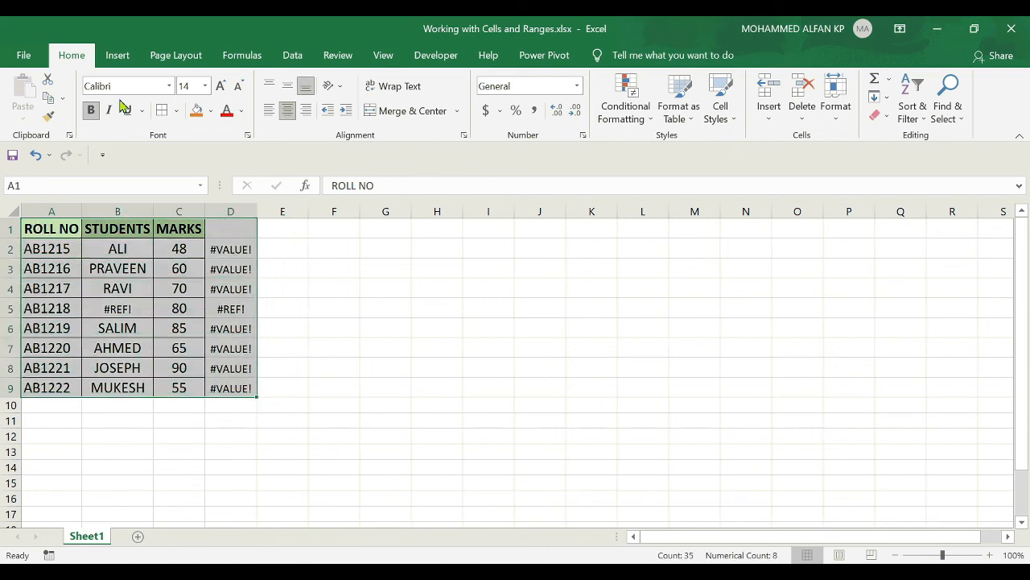
pyautogui.click(947, 129)
pyautogui.click(984, 198)
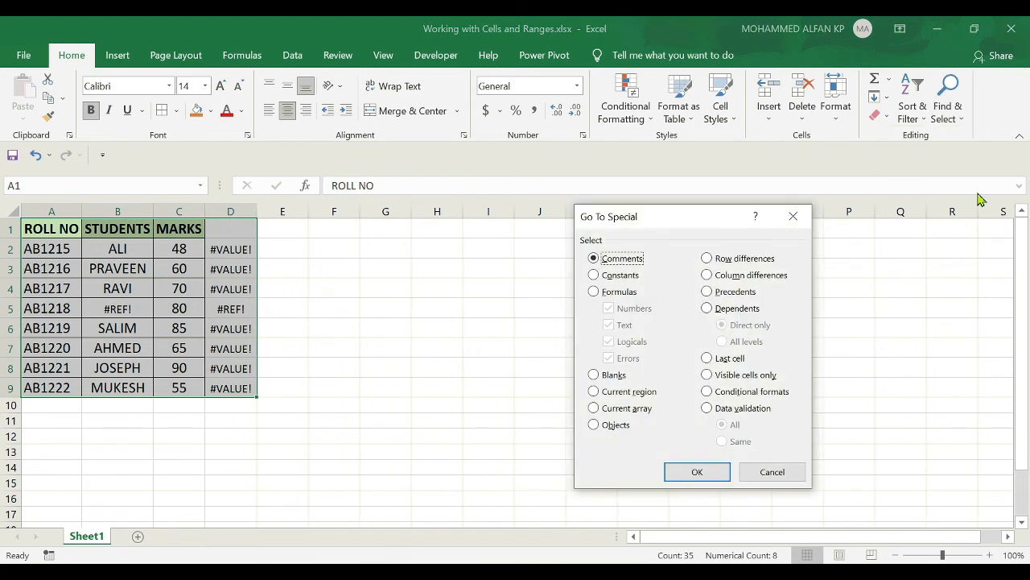
pyautogui.click(593, 295)
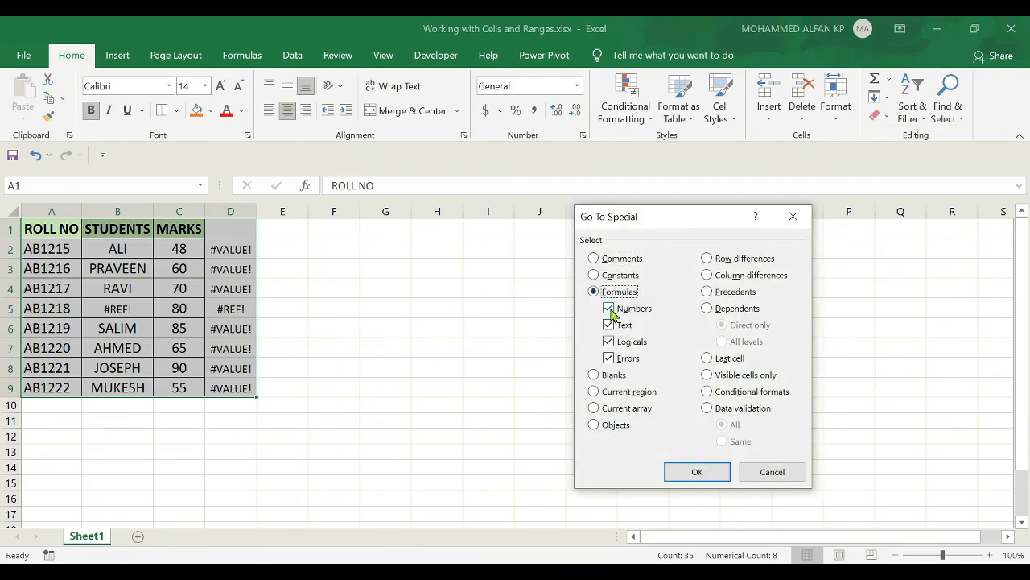
pyautogui.click(609, 309)
pyautogui.click(609, 325)
pyautogui.click(612, 341)
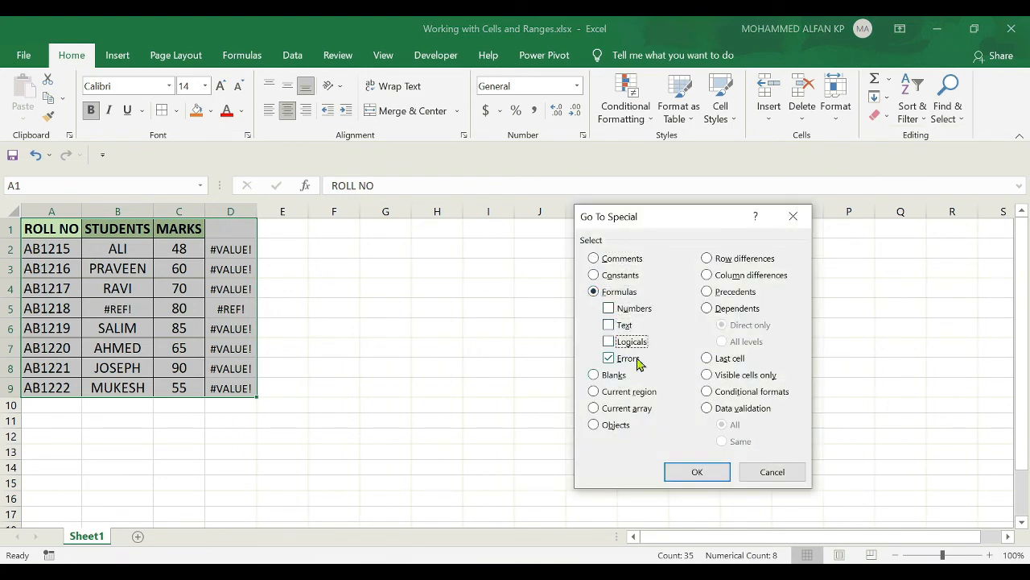
pyautogui.click(702, 474)
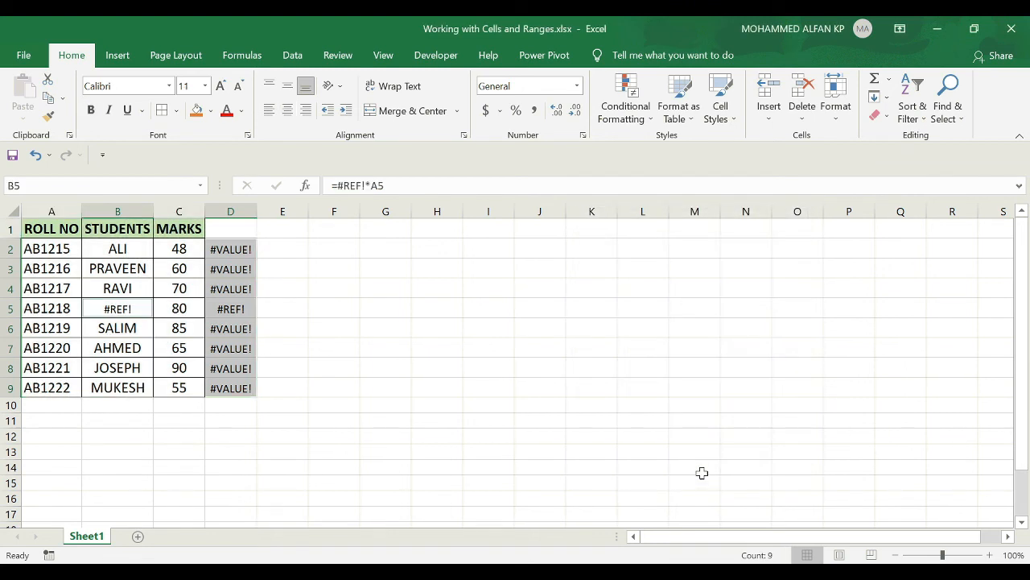
pyautogui.click(196, 118)
pyautogui.click(617, 364)
# - Undo the orange fill, the formula pasted into B5, and the formulas in column D
pyautogui.hotkey('ctrl', 'z')
pyautogui.hotkey('ctrl', 'z')
pyautogui.hotkey('ctrl', 'z')
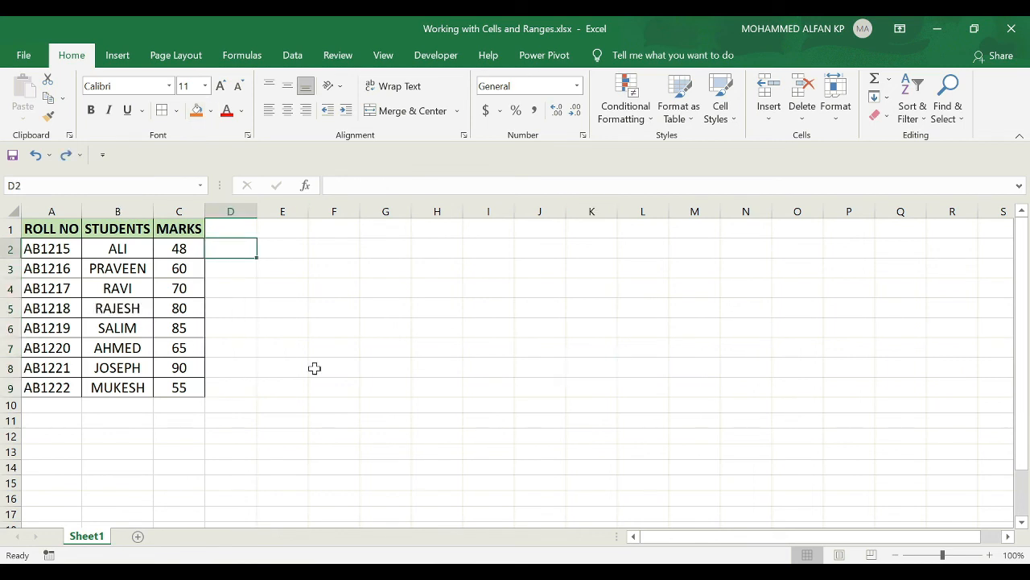
# - Select only the text constants in A1:C9 with Go To Special, excluding numbers, logicals and errors
pyautogui.moveTo(64, 232); pyautogui.dragTo(185, 390)
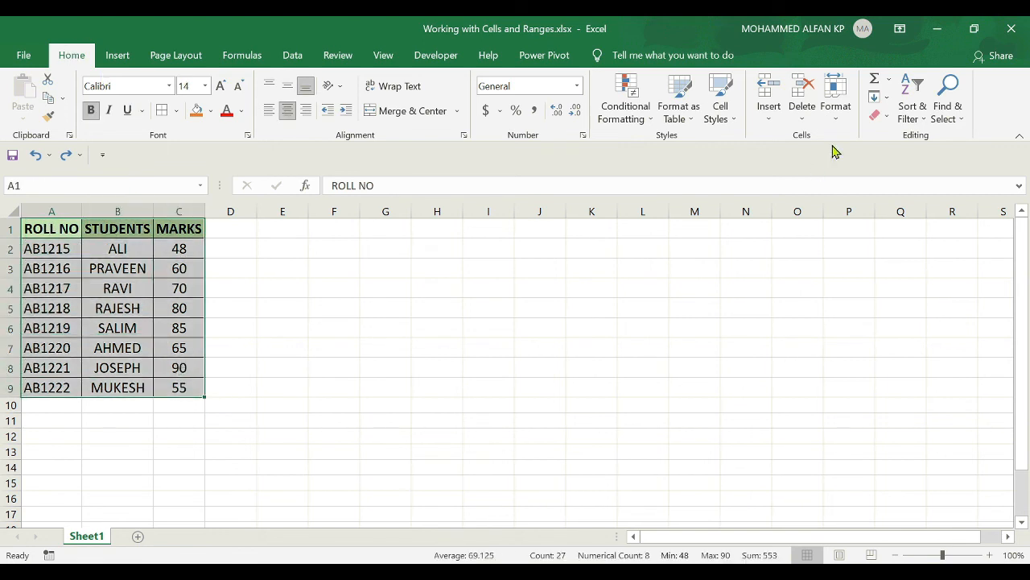
pyautogui.click(949, 114)
pyautogui.click(960, 198)
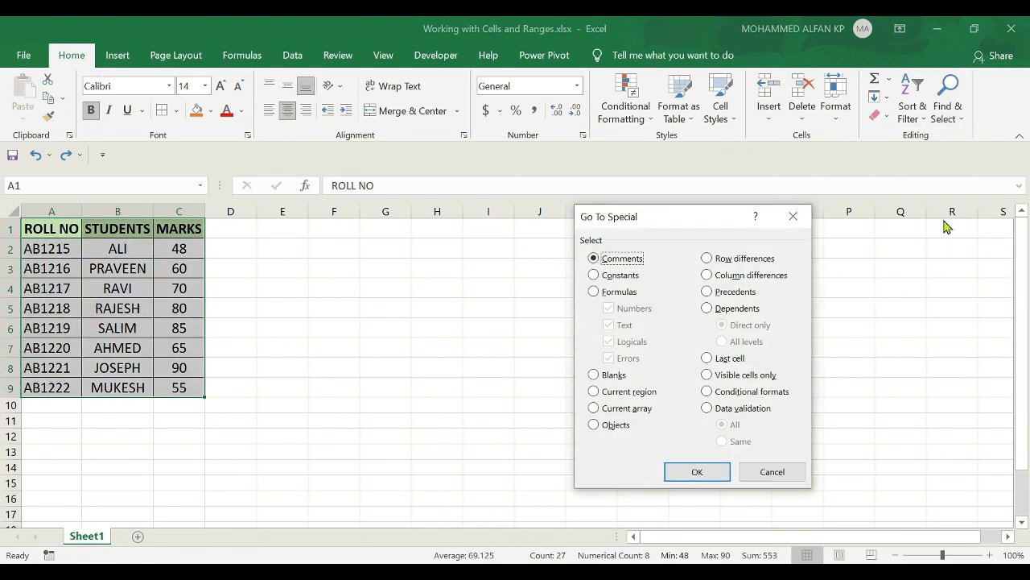
pyautogui.click(594, 275)
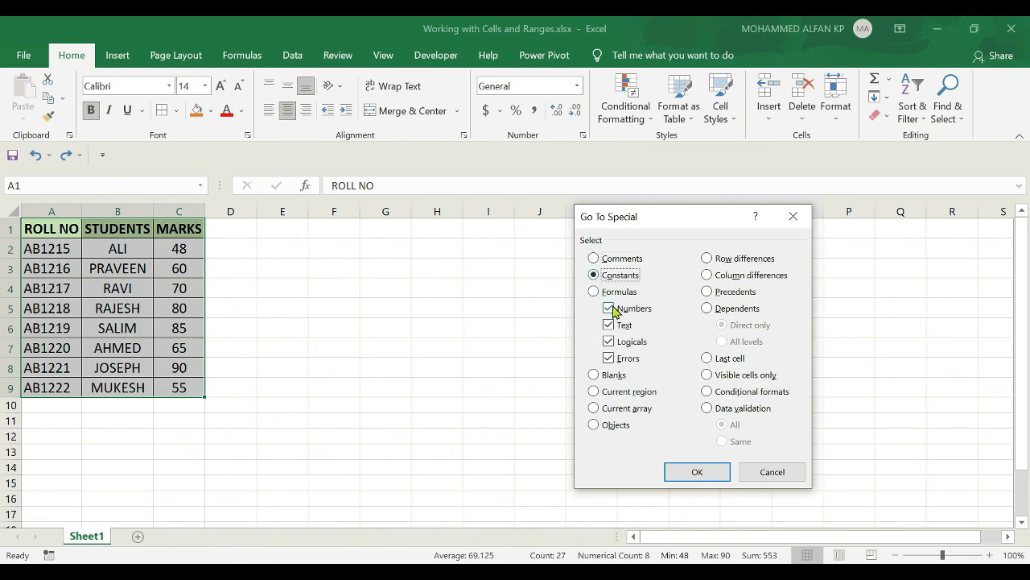
pyautogui.click(609, 309)
pyautogui.click(608, 342)
pyautogui.click(609, 358)
pyautogui.click(697, 472)
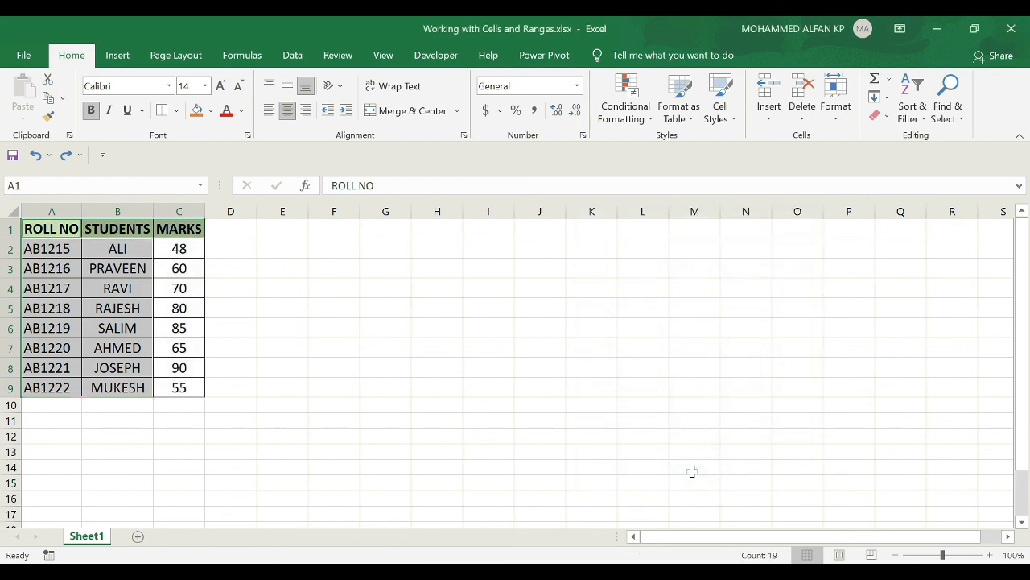